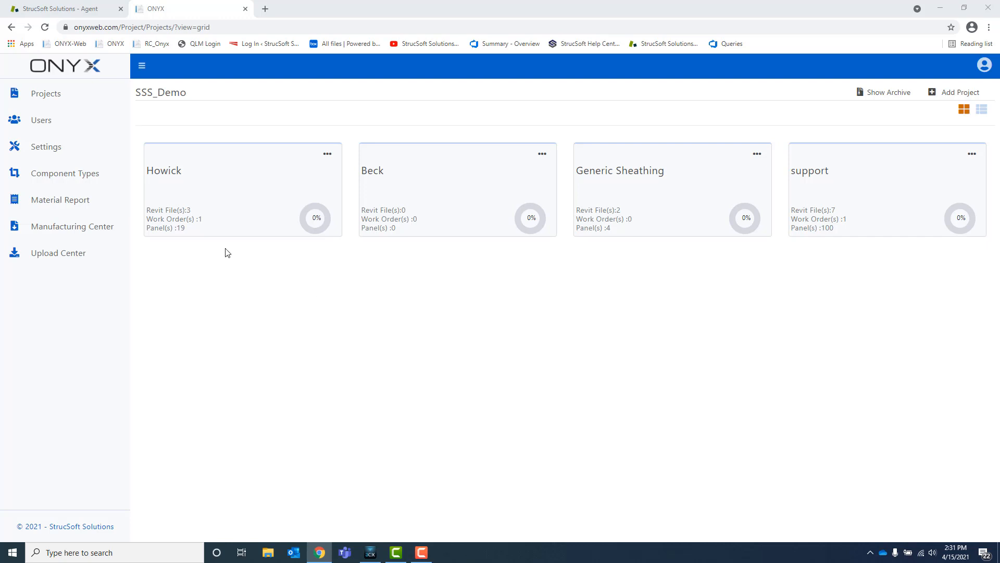
Step: Open the report templates in the settings and start a new report template
left_click(55, 146)
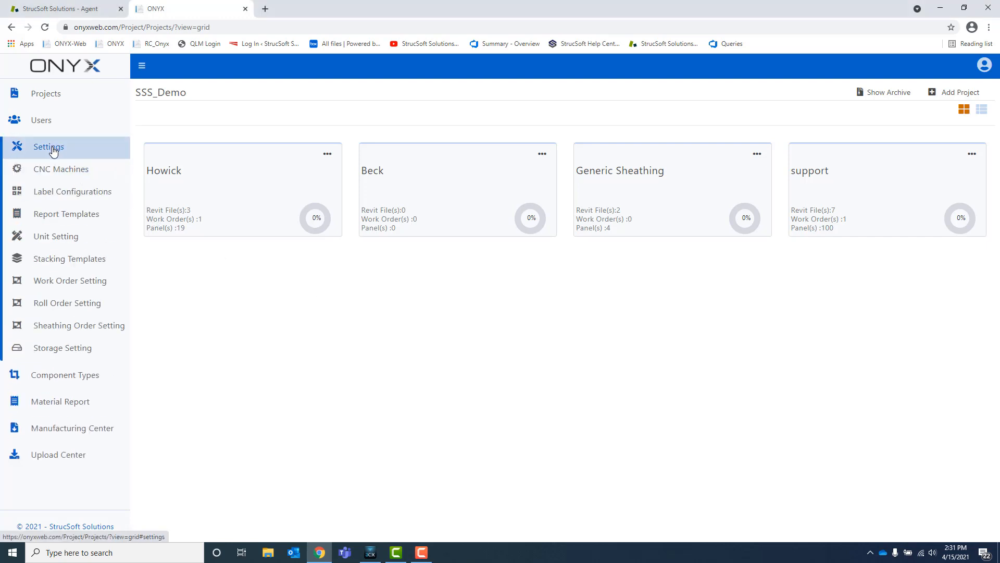
left_click(76, 221)
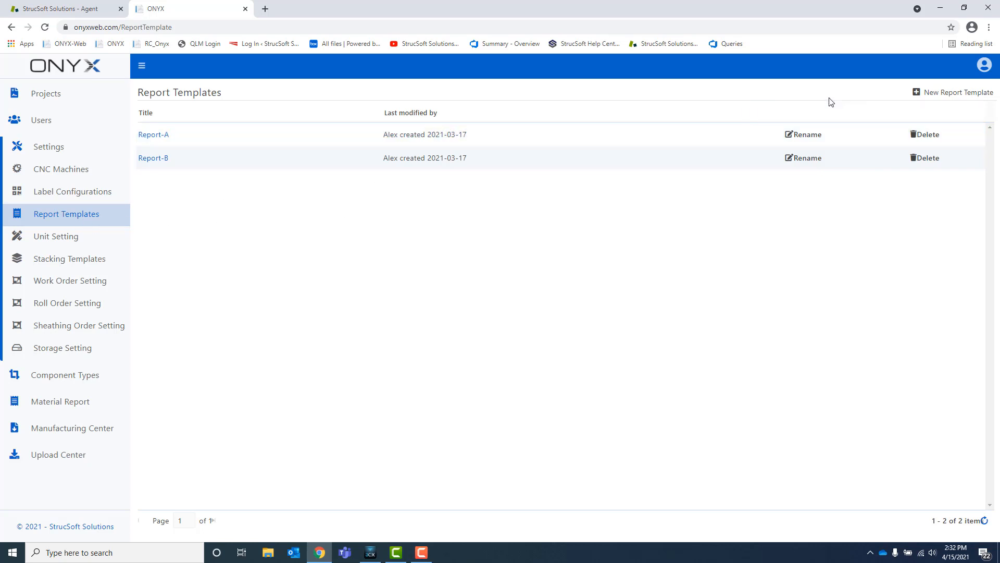
left_click(957, 96)
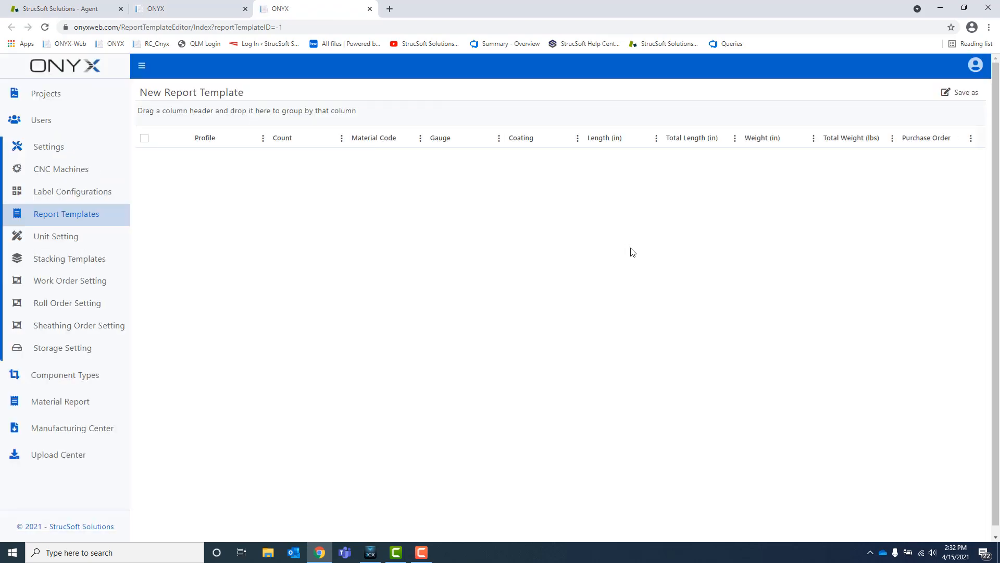
Step: Look through the columns available for the new report template, open its Save as dialog and close it without saving
left_click(263, 138)
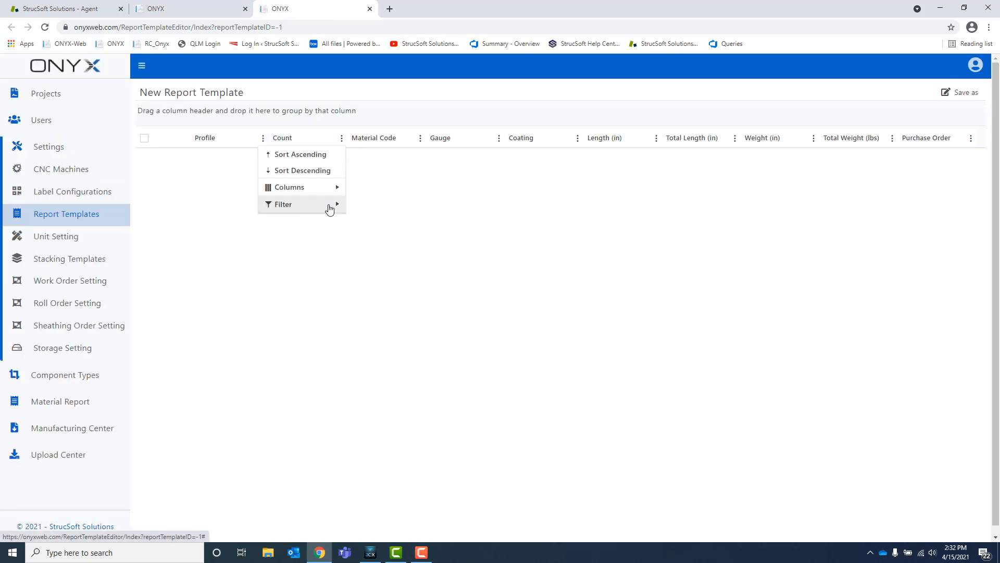
mouse_move(323, 187)
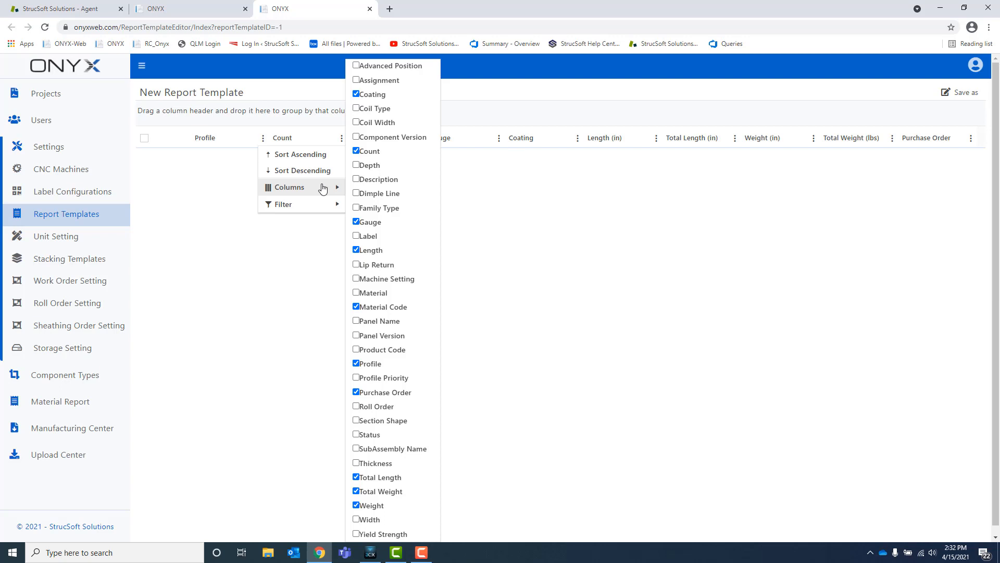
left_click(556, 208)
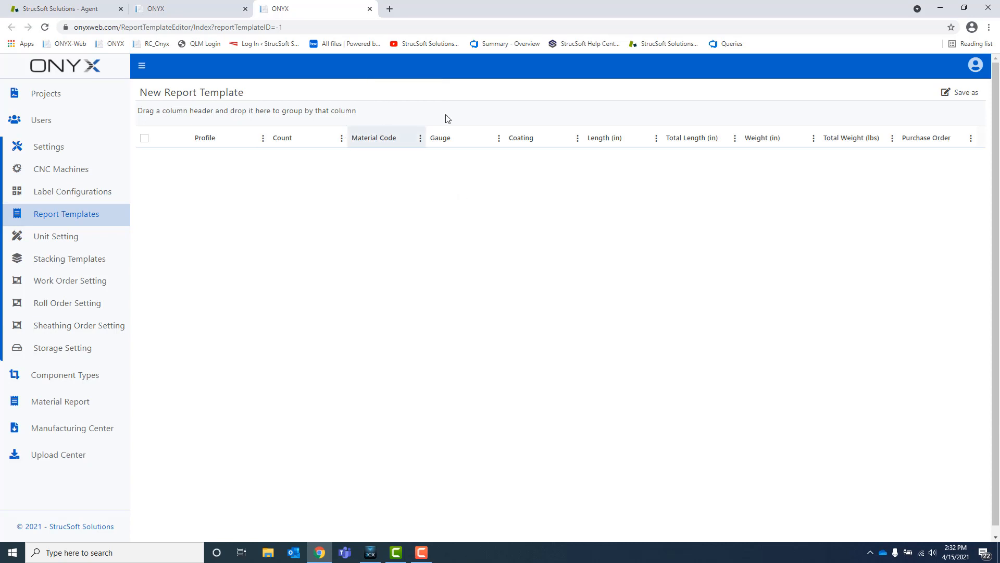
left_click(959, 96)
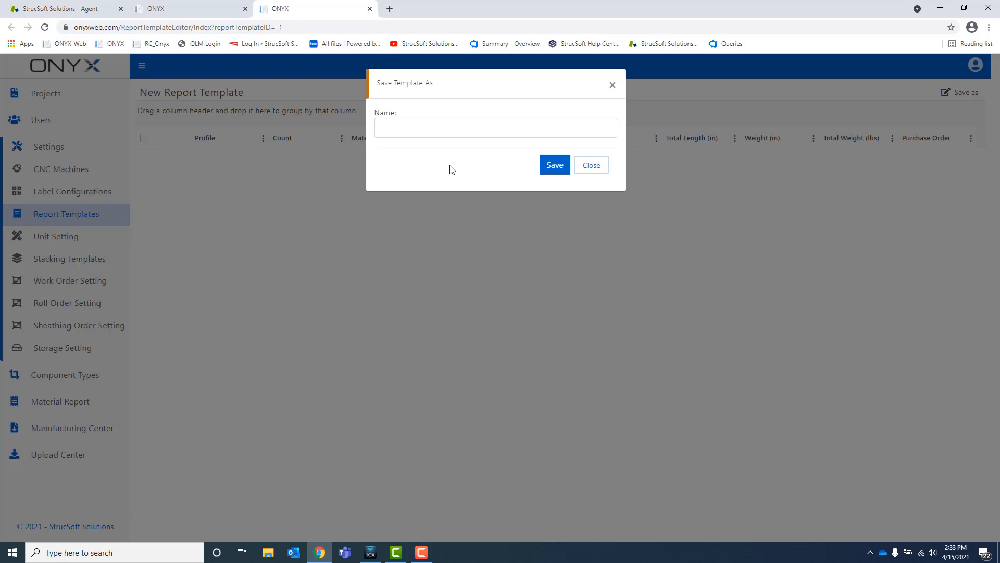
left_click(611, 87)
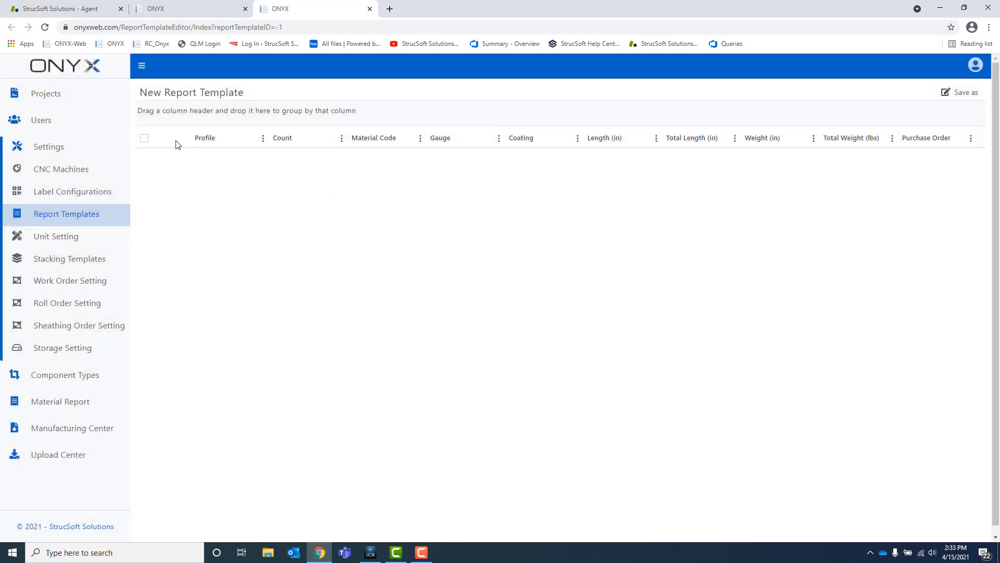
Step: Open the support project's Panel Manager and select the wall panels Int-202, Int-201 and Ext-103
left_click(55, 94)
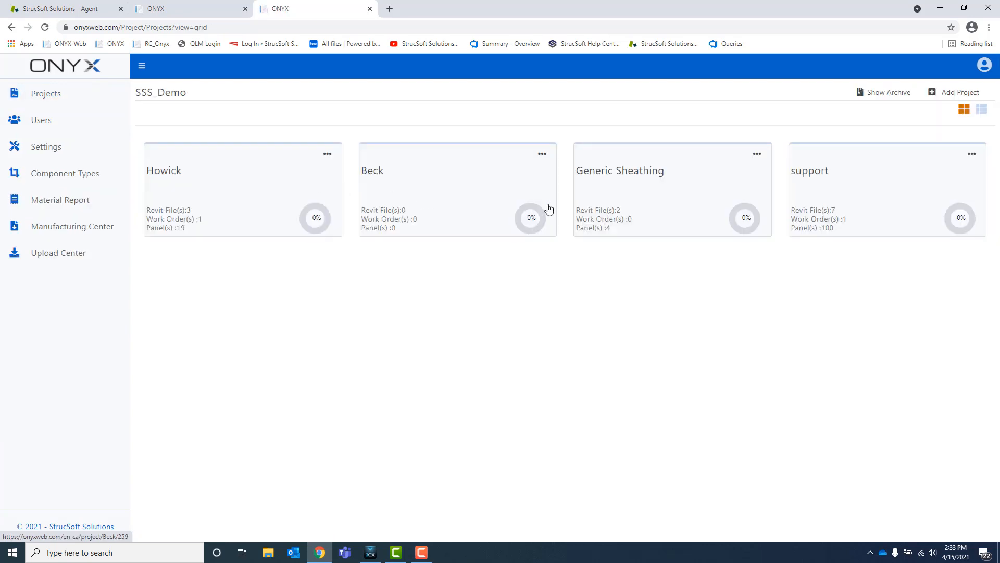
left_click(875, 197)
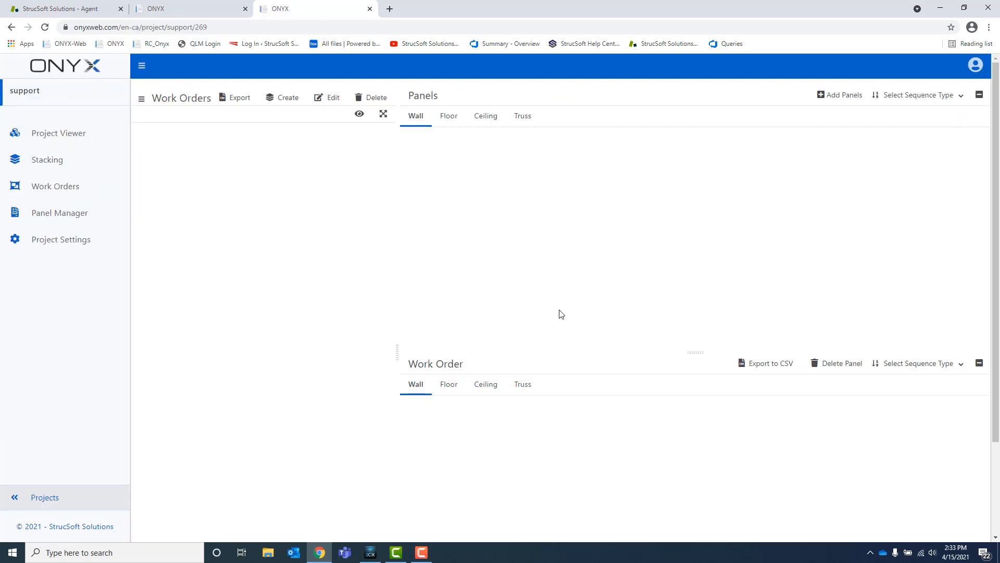
left_click(68, 214)
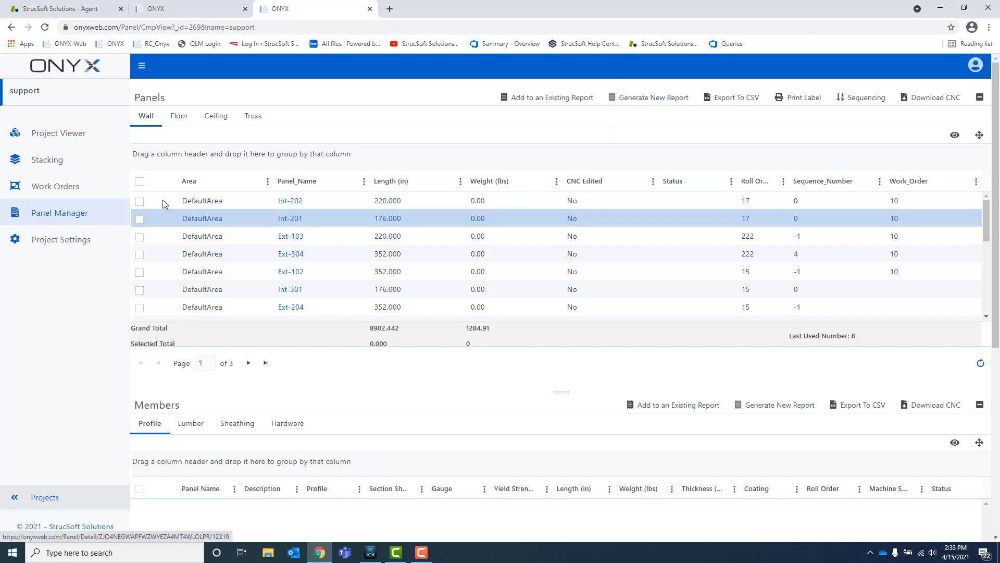
left_click(139, 201)
left_click(139, 219)
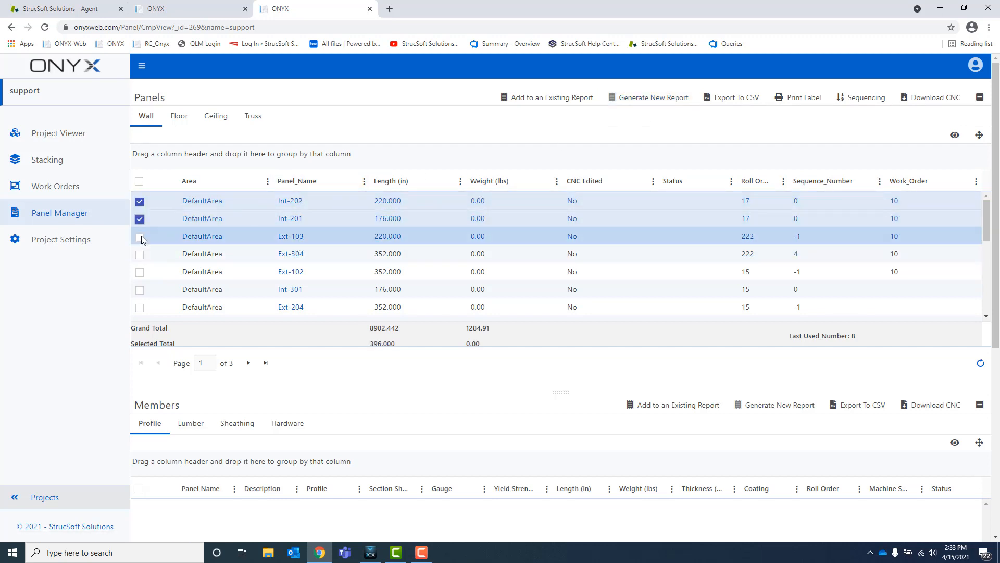
left_click(139, 236)
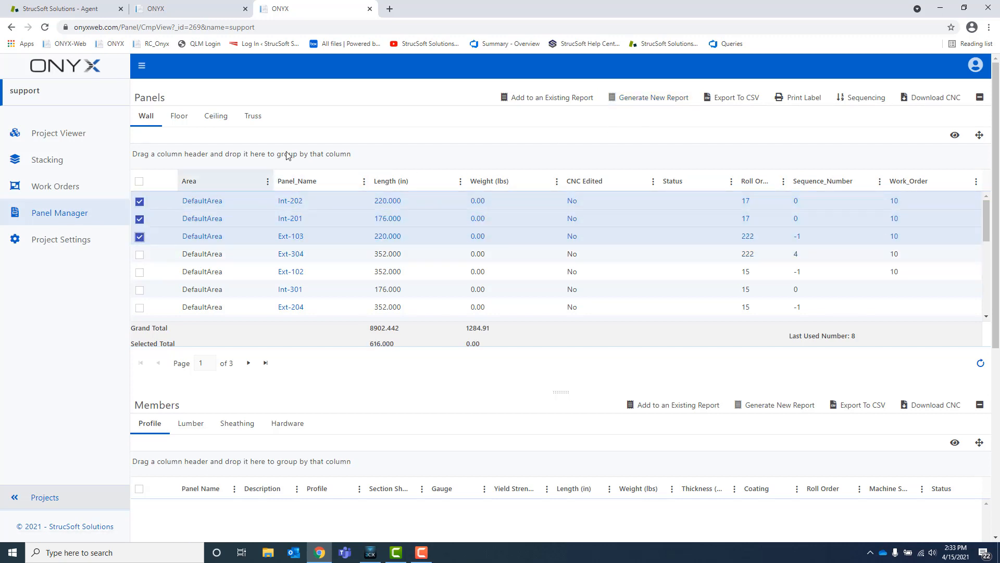
Step: Generate a new report from the selected panels using the Report-B template, titled Cripples-04
left_click(655, 98)
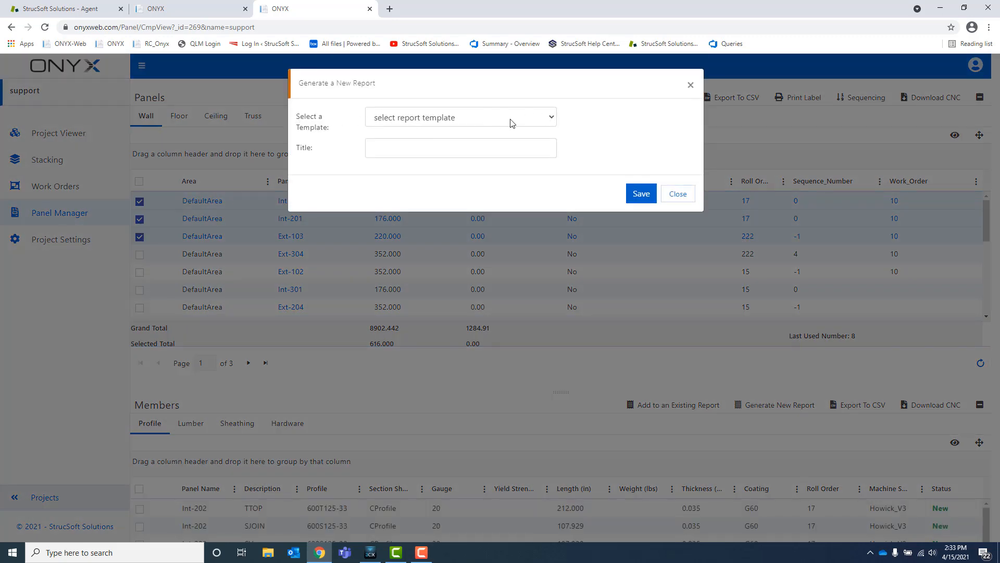
left_click(550, 119)
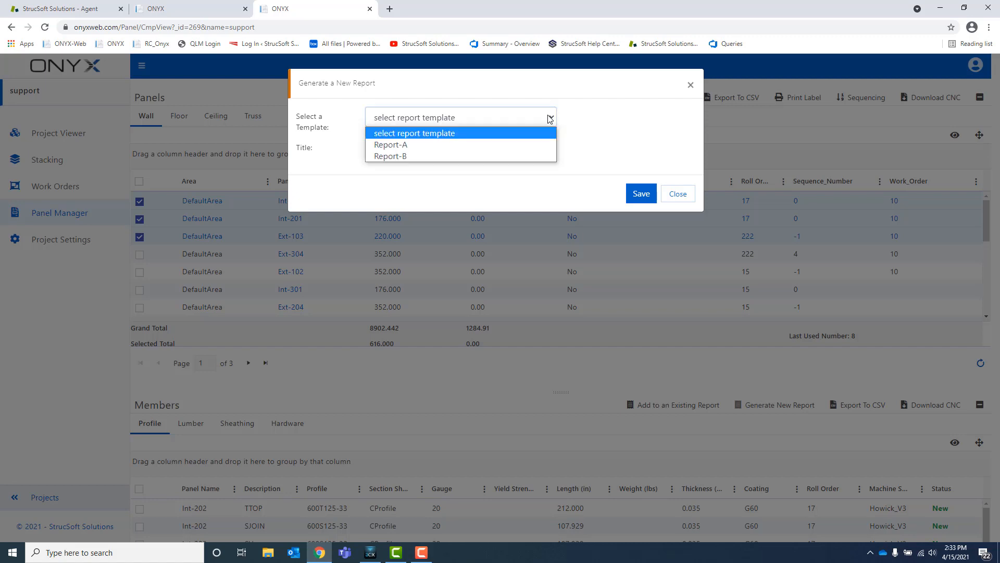
left_click(405, 157)
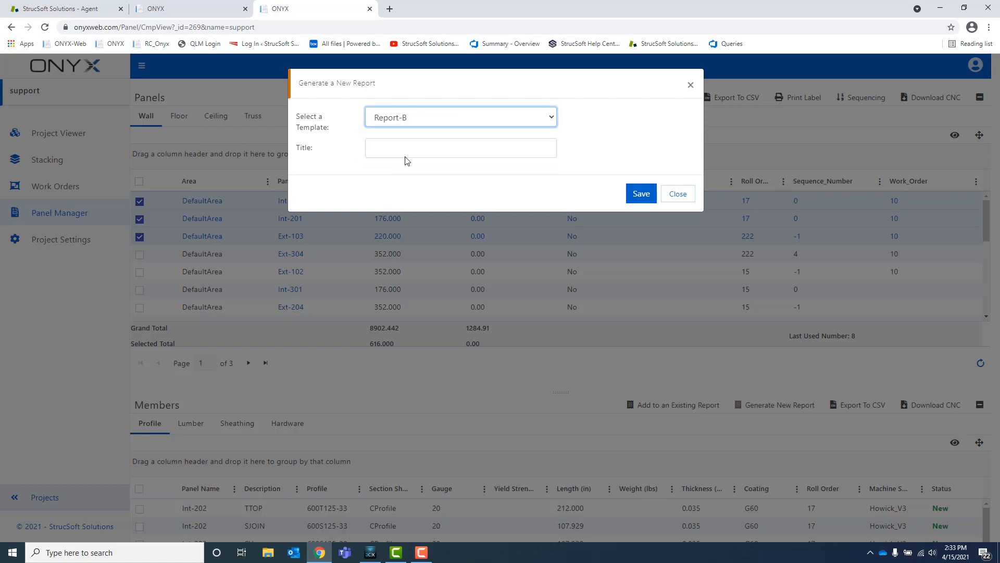
left_click(379, 150)
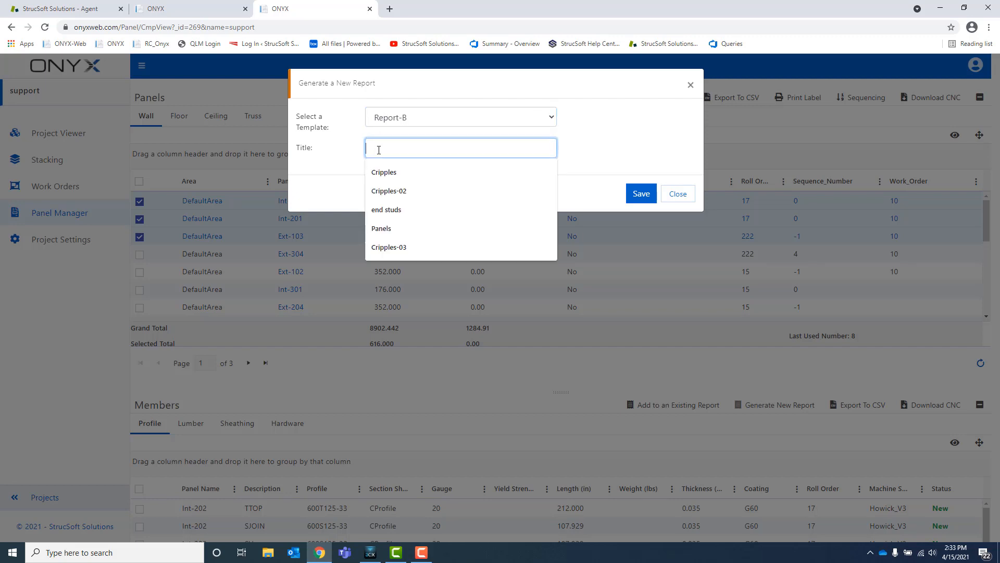
left_click(588, 145)
left_click(479, 151)
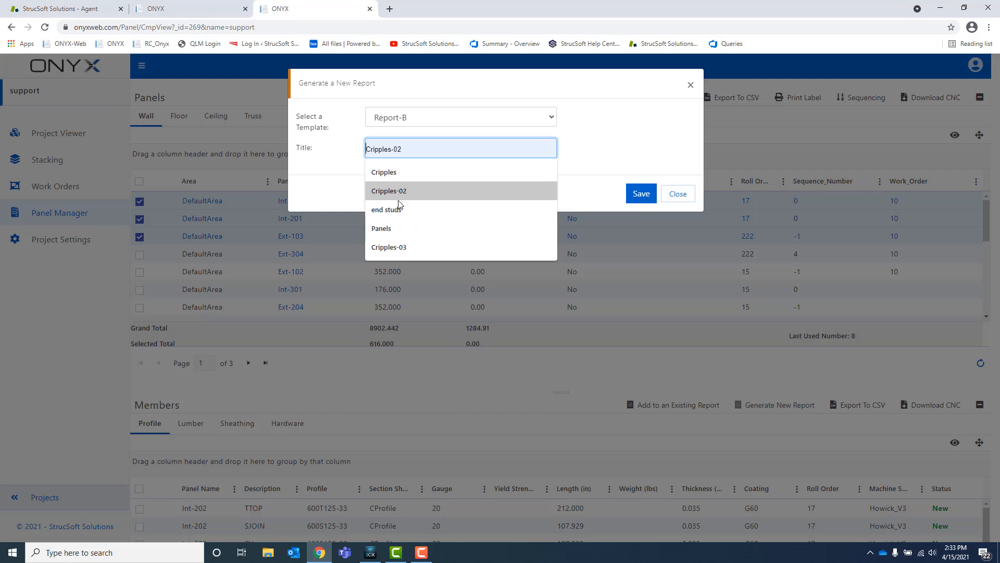
left_click(620, 146)
left_click(452, 146)
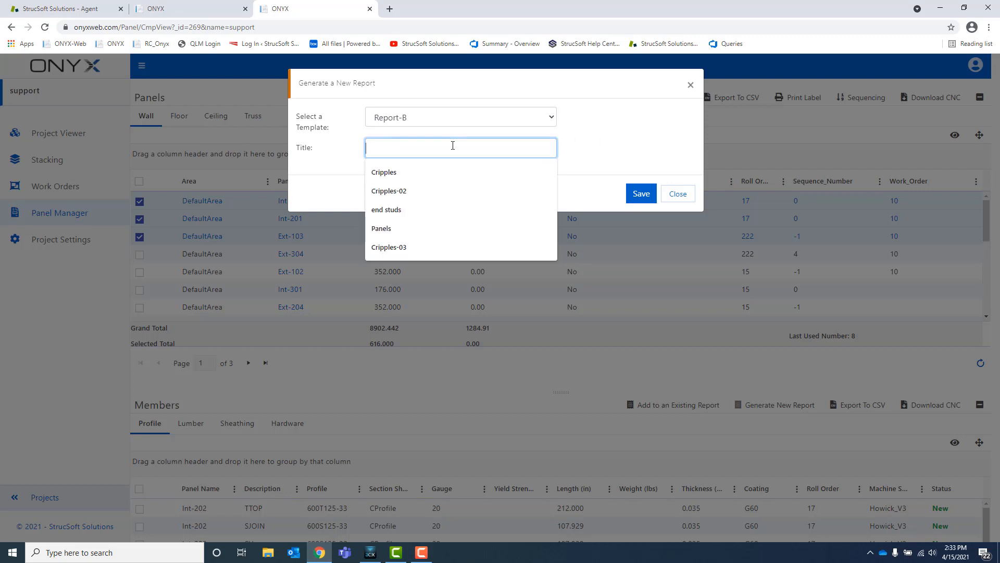
type("Crip")
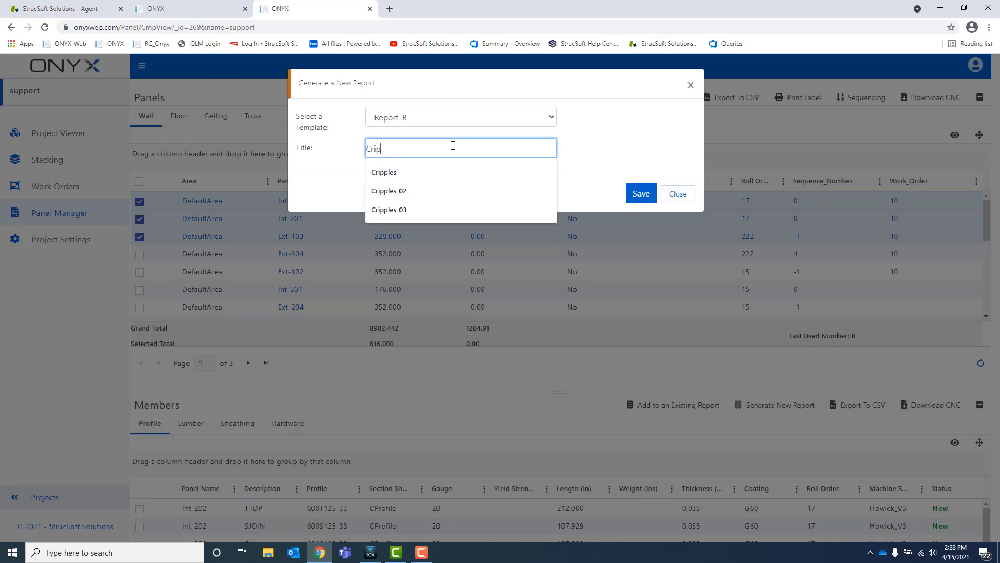
type("lples-04")
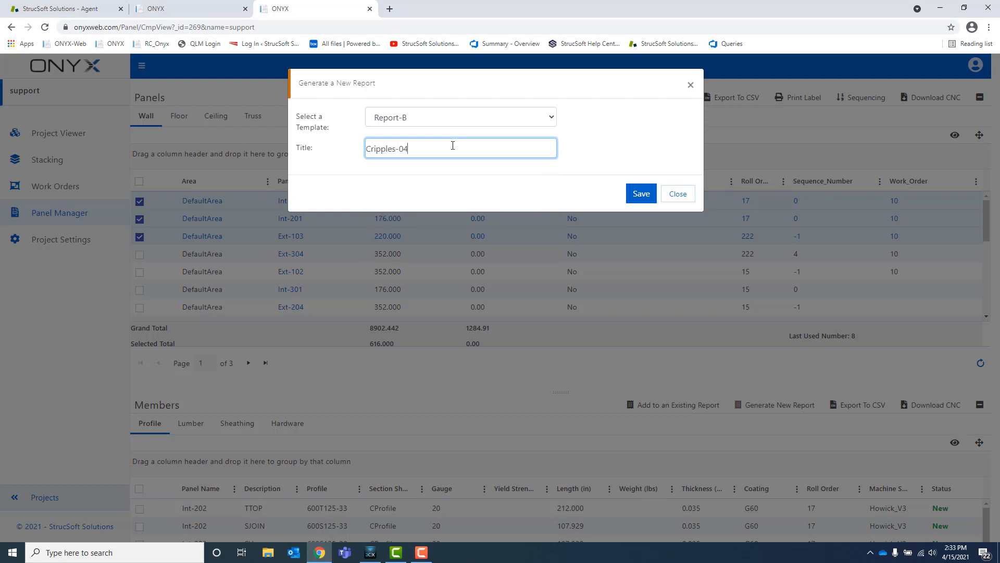
left_click(640, 200)
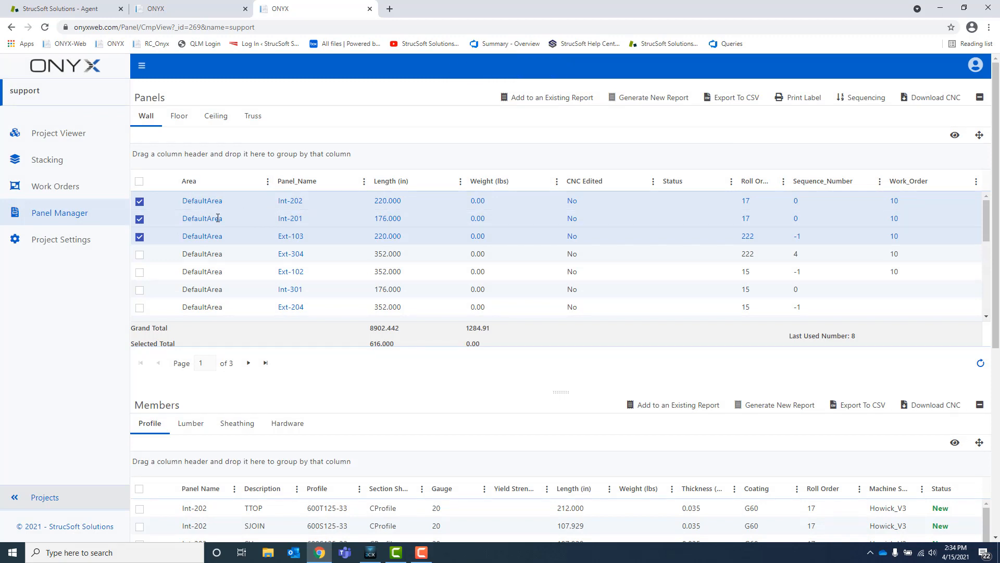
Step: Filter the Members profile list to descriptions containing CR and select all filtered members on the page
scroll(384, 351, "down", 3)
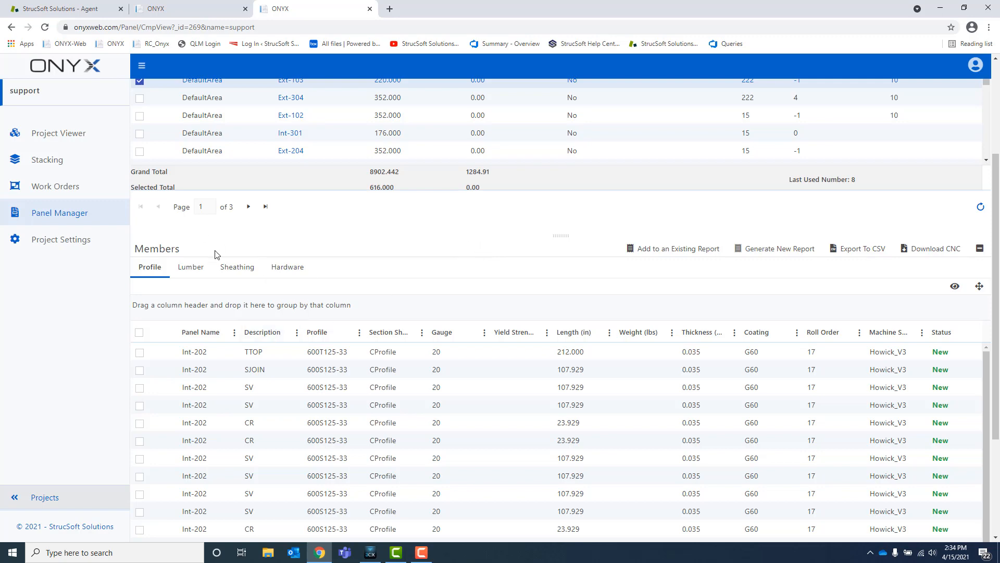
scroll(270, 328, "down", 3)
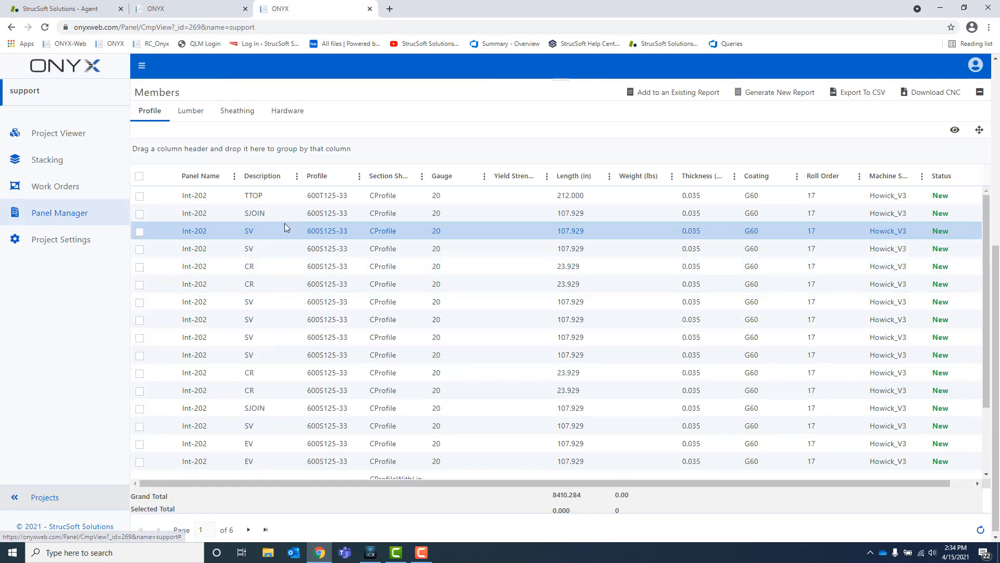
left_click(297, 176)
mouse_move(335, 246)
left_click(437, 259)
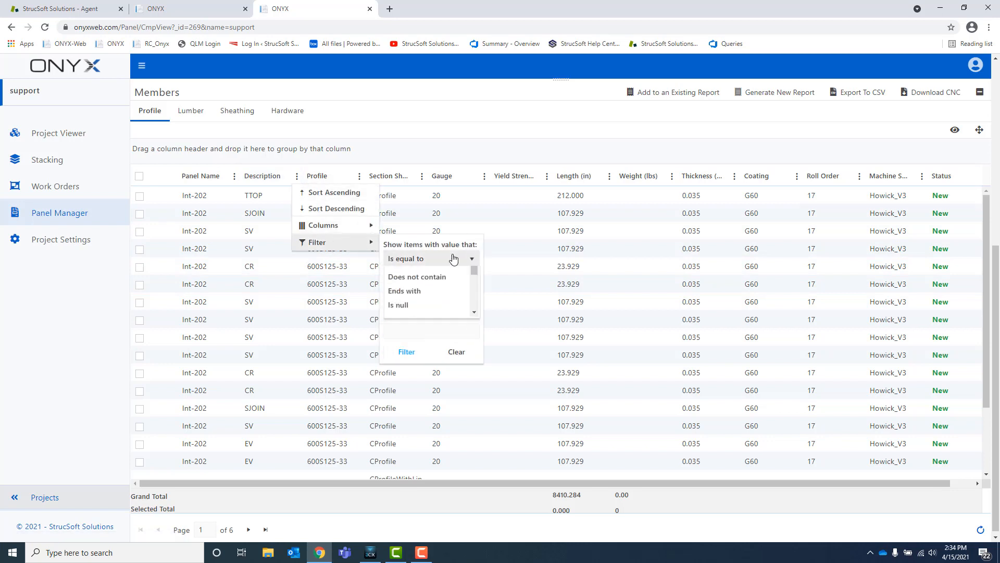
left_click(415, 303)
left_click(414, 276)
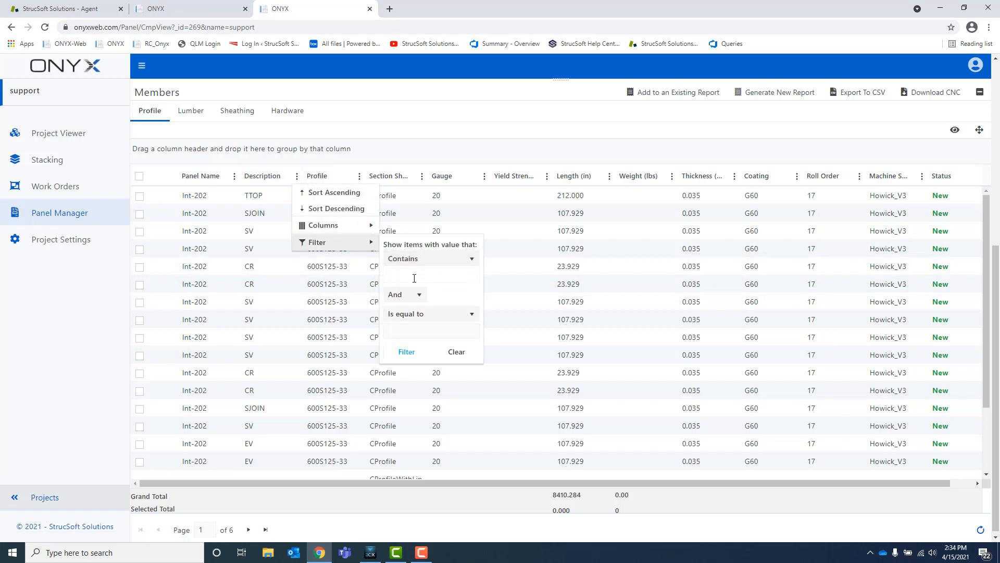
type("CR")
key("Return")
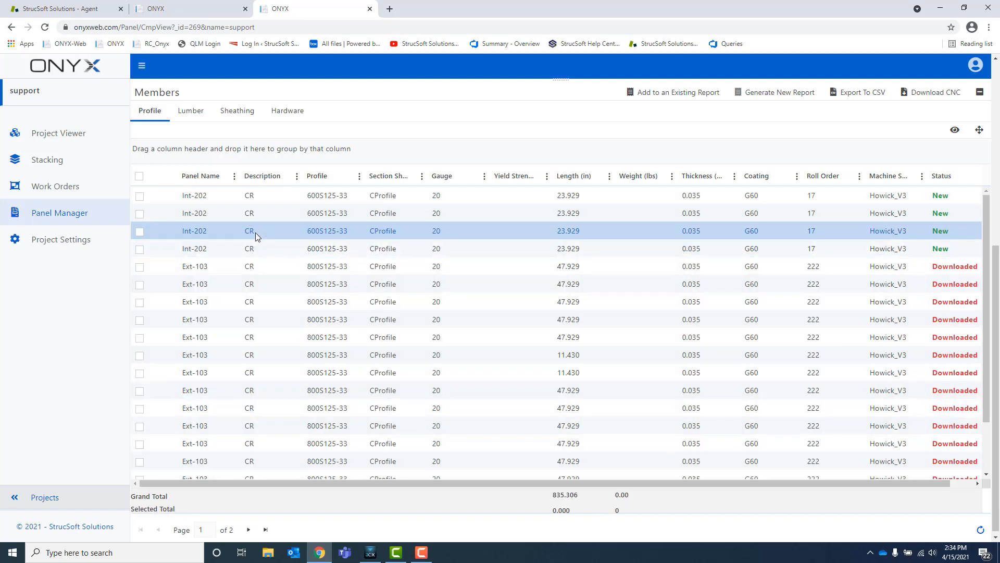
left_click(140, 178)
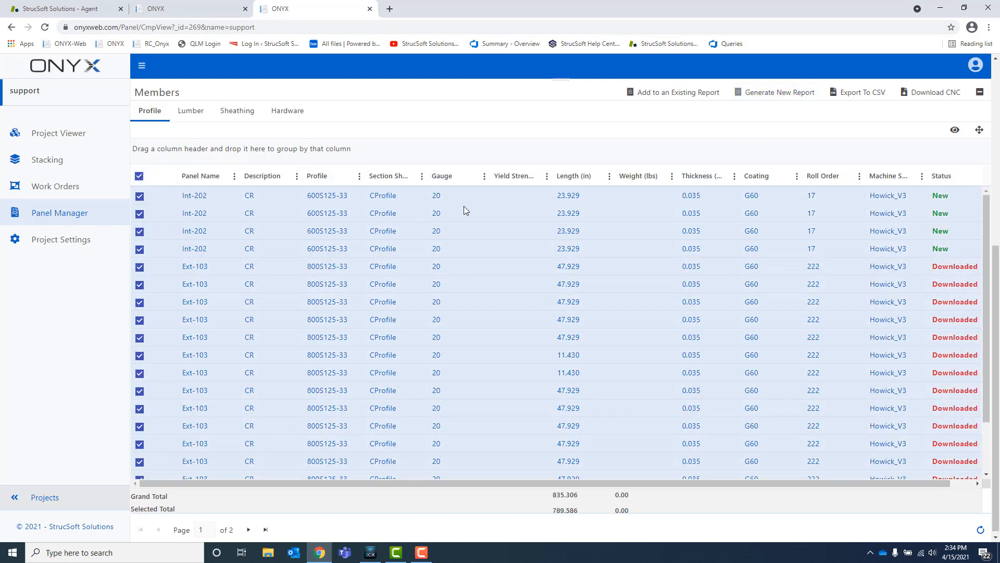
scroll(290, 201, "up", 6)
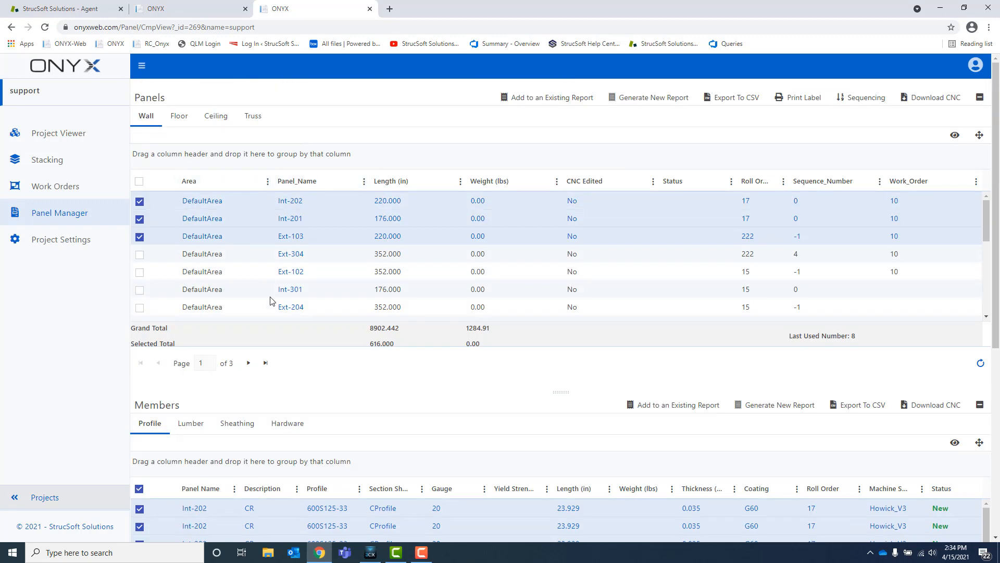
scroll(292, 427, "down", 2)
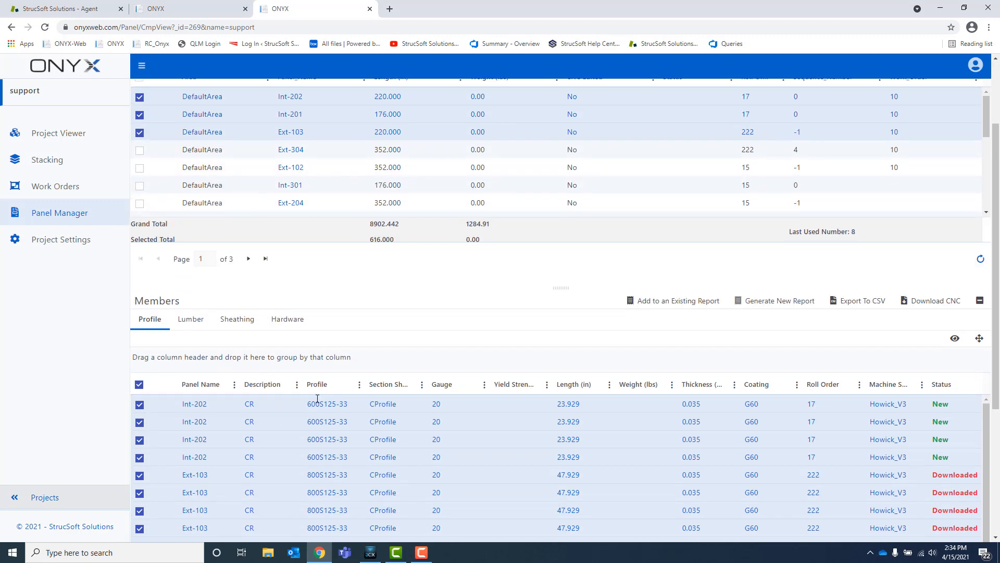
Step: Switch to the Report Templates browser tab, go to the material reports and open the Cripples-04 report
left_click(170, 14)
left_click(52, 147)
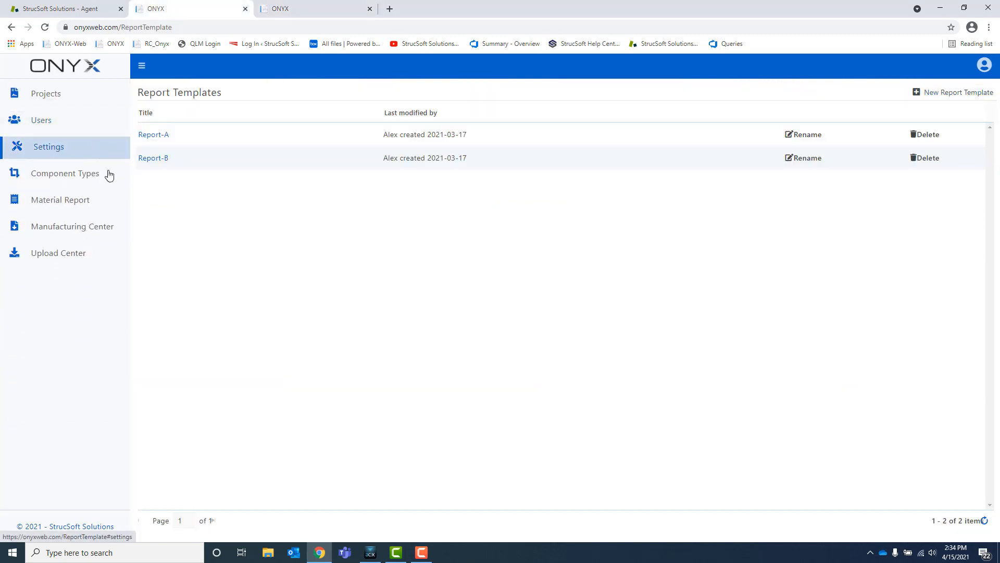
left_click(67, 202)
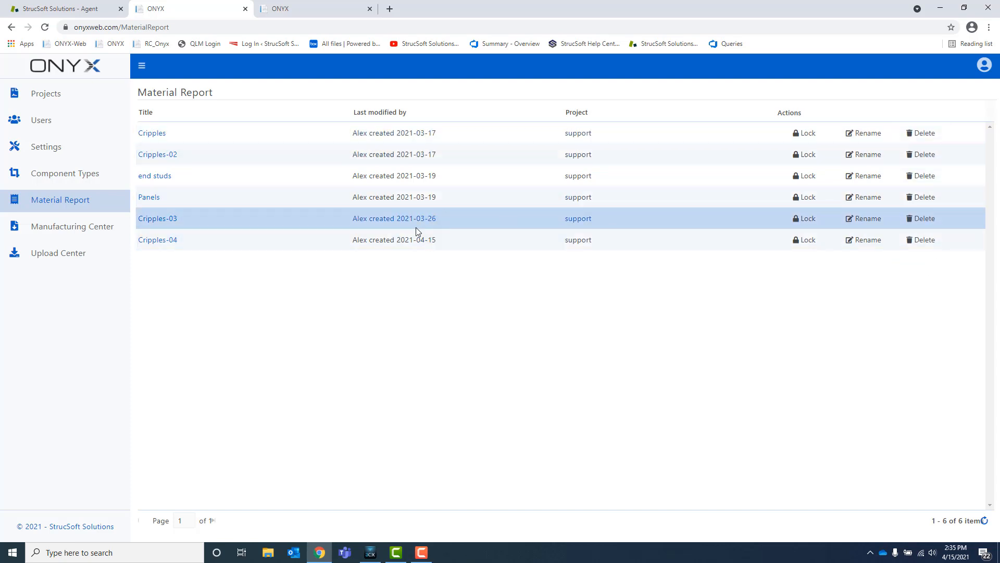
left_click(165, 240)
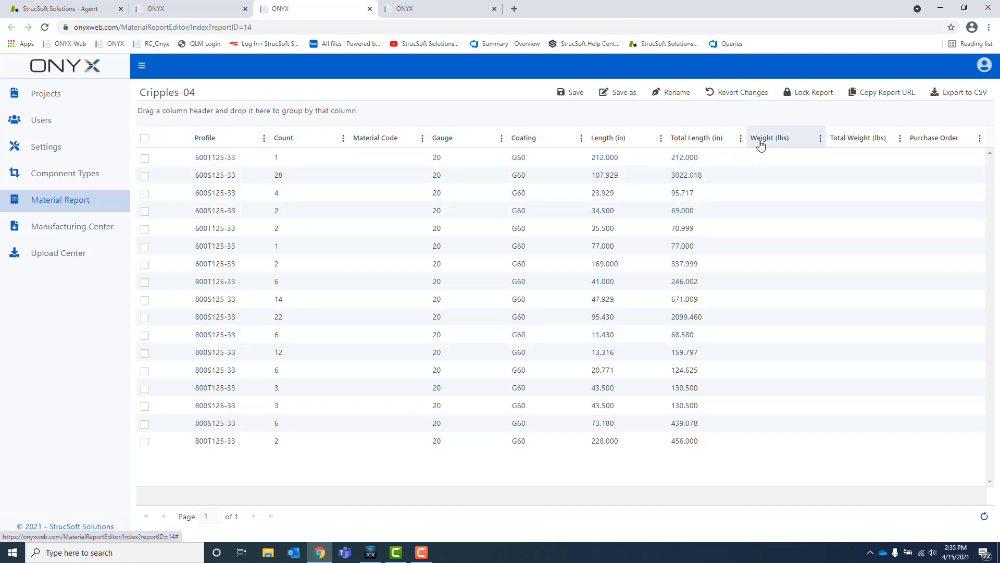
left_click(485, 174)
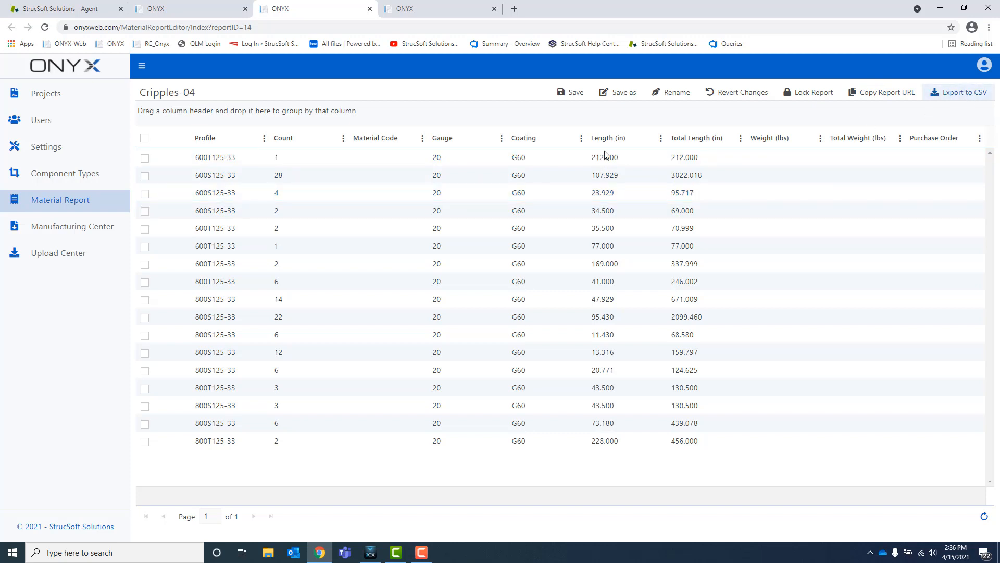
Step: Export the Cripples-04 report to CSV and open the downloaded Cripples-04.csv in Excel
left_click(965, 103)
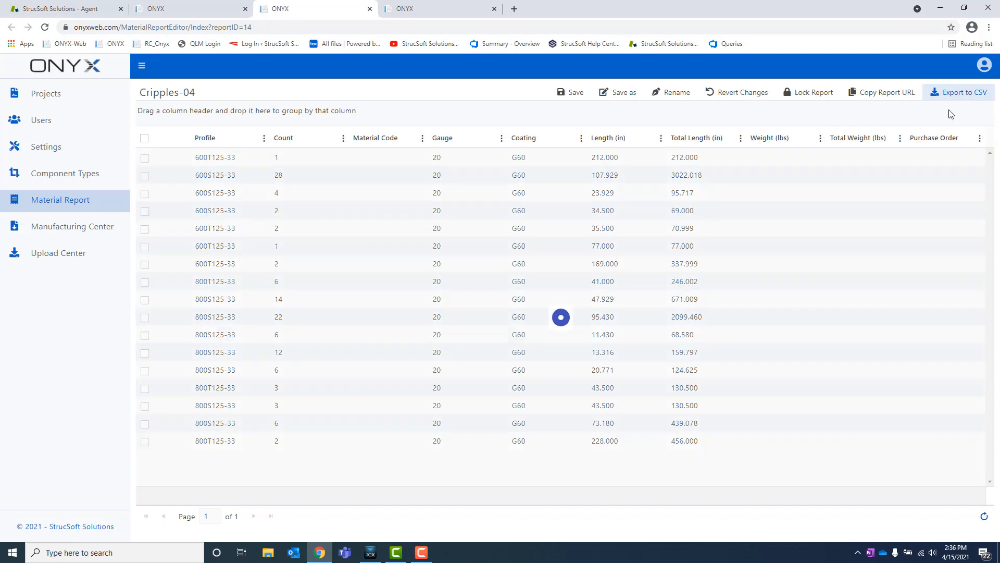
left_click(555, 302)
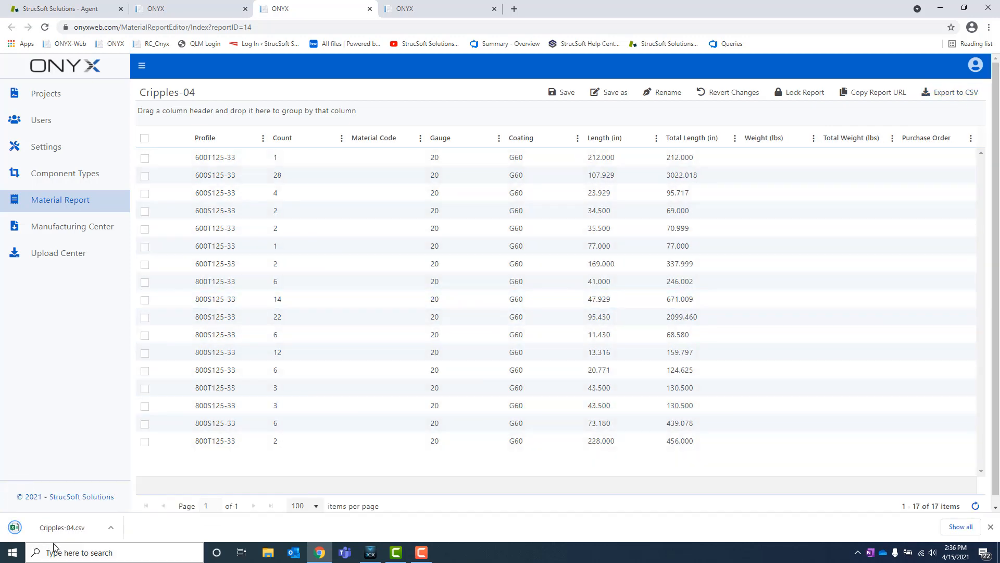
left_click(62, 527)
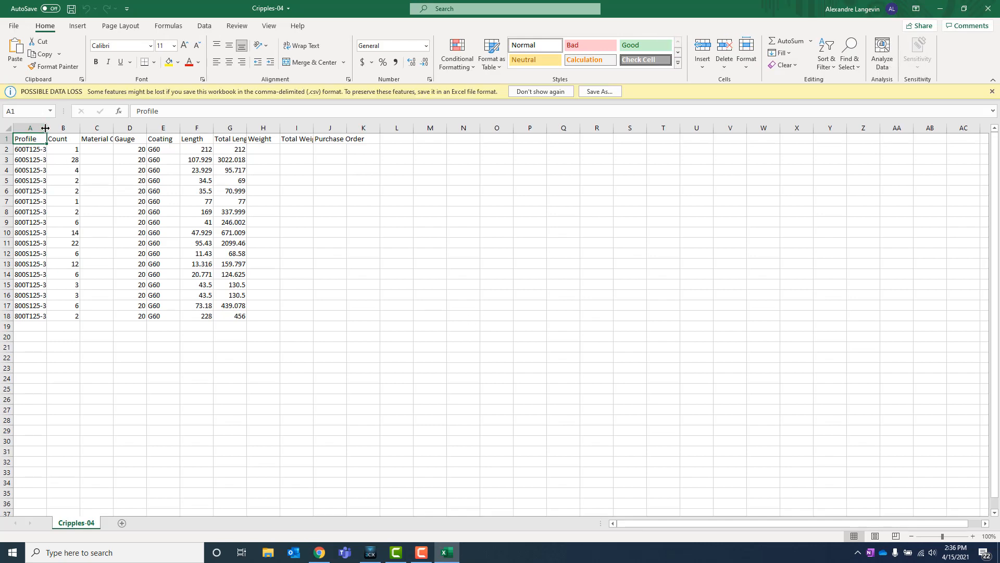
Step: Widen the Profile, Count and Material Code columns to show their full contents, and return to the report in ONYX
double_click(43, 131)
left_click_drag(92, 128, 157, 128)
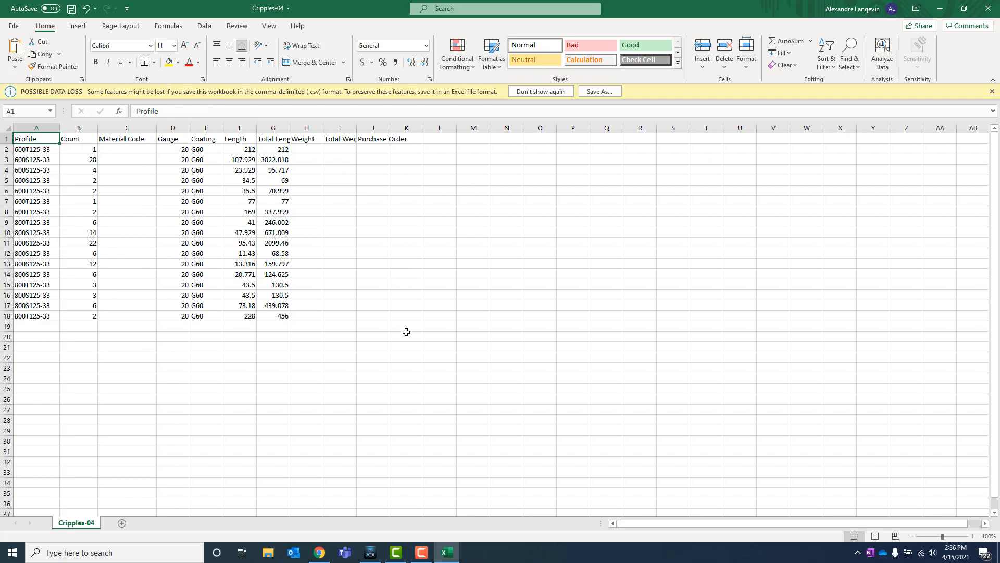
left_click(322, 552)
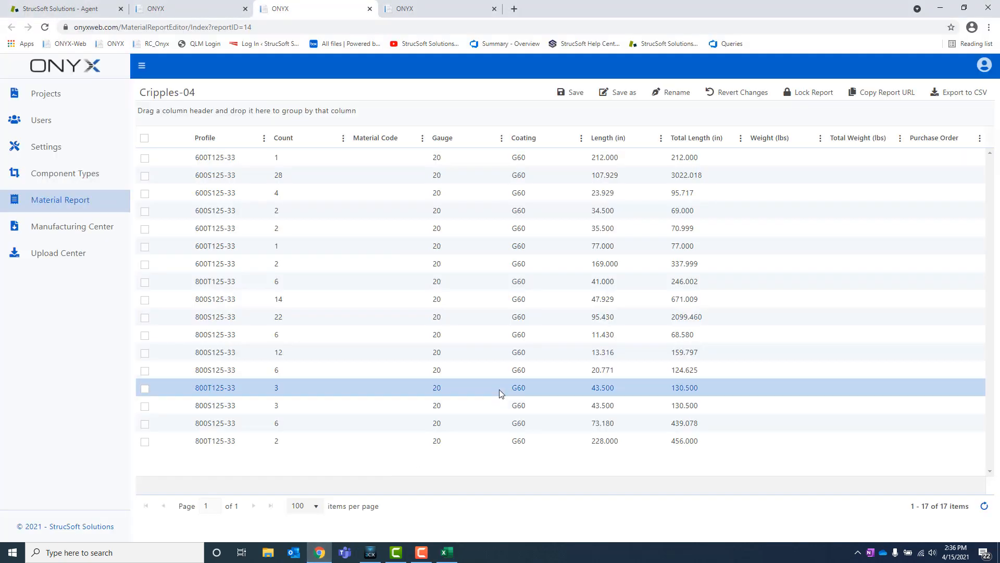